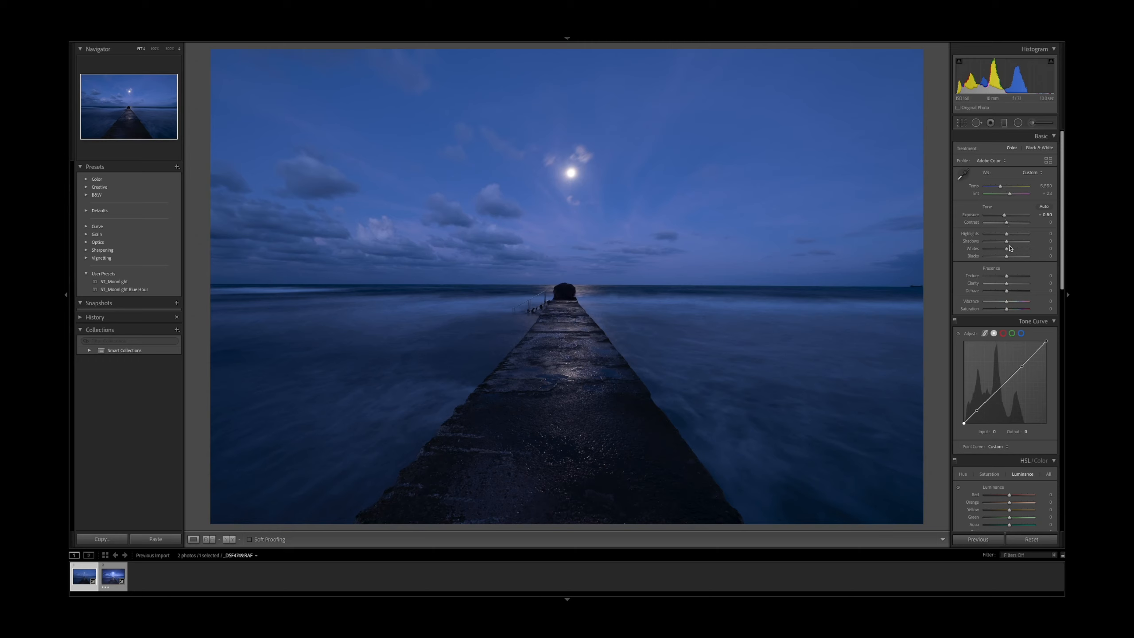
Set Highlights to +25, Shadows to +45 and Whites to +31 in the basic tone settings
{"action": "left_click_drag", "start_coordinate": [1010, 251], "coordinate": [1015, 251]}
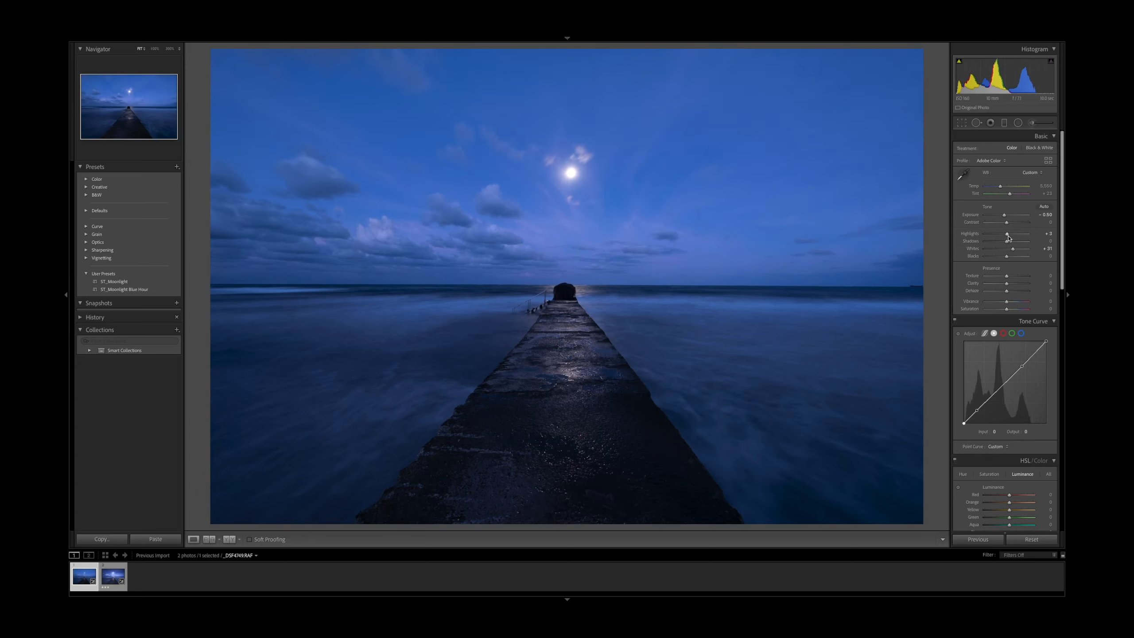
{"action": "left_click_drag", "start_coordinate": [1010, 236], "coordinate": [1018, 235]}
{"action": "left_click_drag", "start_coordinate": [1008, 244], "coordinate": [1015, 244]}
{"action": "left_click_drag", "start_coordinate": [1014, 245], "coordinate": [1018, 245]}
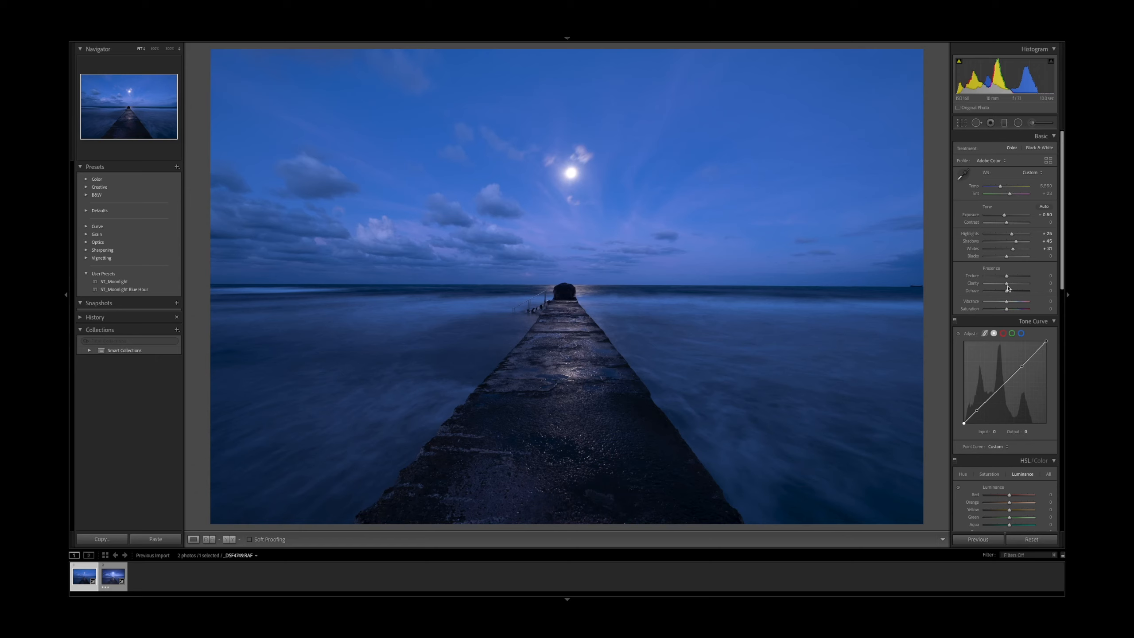
Raise Clarity to +10 and set the white balance to Temp 5,793 and Tint +17
{"action": "left_click_drag", "start_coordinate": [1009, 288], "coordinate": [1011, 288]}
{"action": "left_click_drag", "start_coordinate": [1001, 190], "coordinate": [1002, 190]}
{"action": "left_click_drag", "start_coordinate": [1002, 190], "coordinate": [1002, 190]}
{"action": "left_click_drag", "start_coordinate": [1011, 197], "coordinate": [1011, 198]}
Shape the point tone curve by lifting the black point and adding a shadow and a highlight point
{"action": "scroll", "coordinate": [966, 391], "scroll_direction": "down", "scroll_amount": 1}
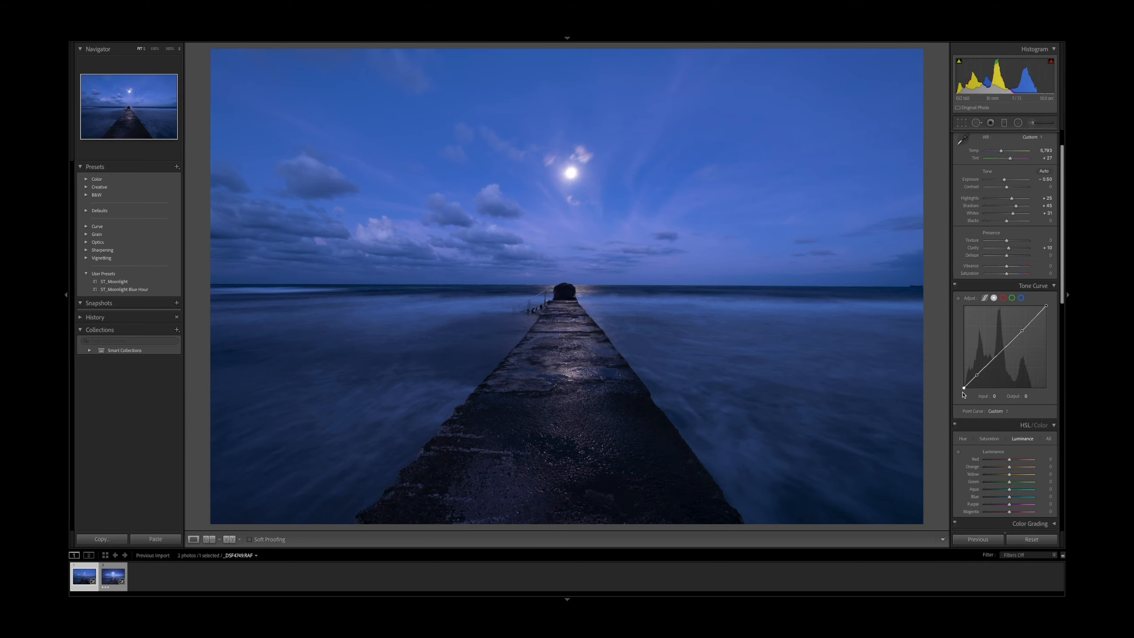
{"action": "left_click_drag", "start_coordinate": [965, 388], "coordinate": [961, 385]}
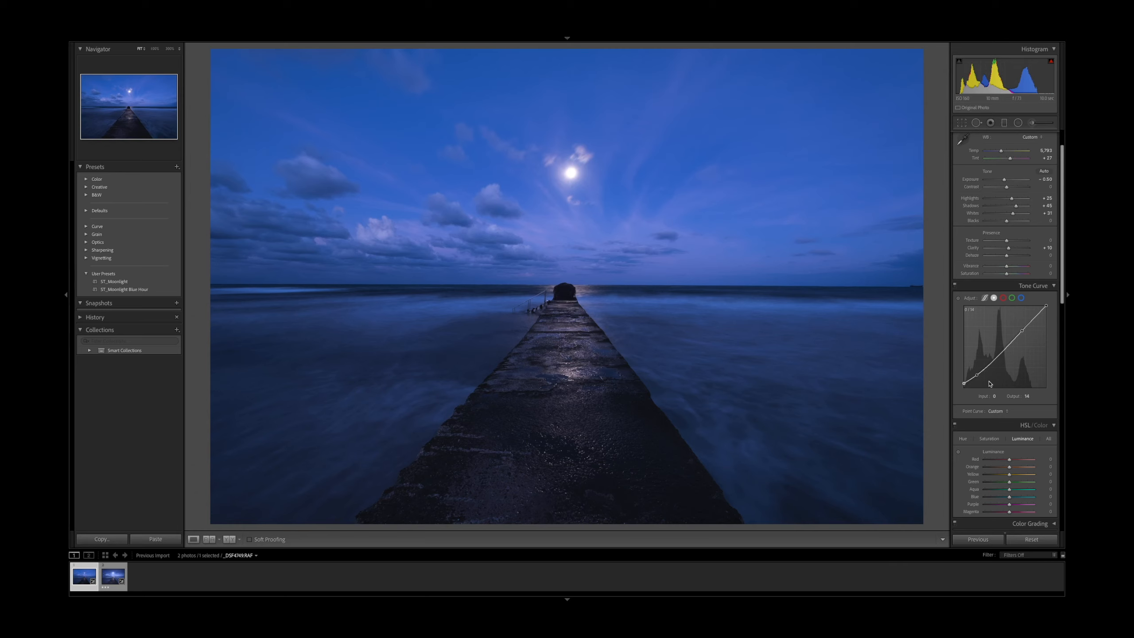
{"action": "left_click_drag", "start_coordinate": [979, 379], "coordinate": [978, 379]}
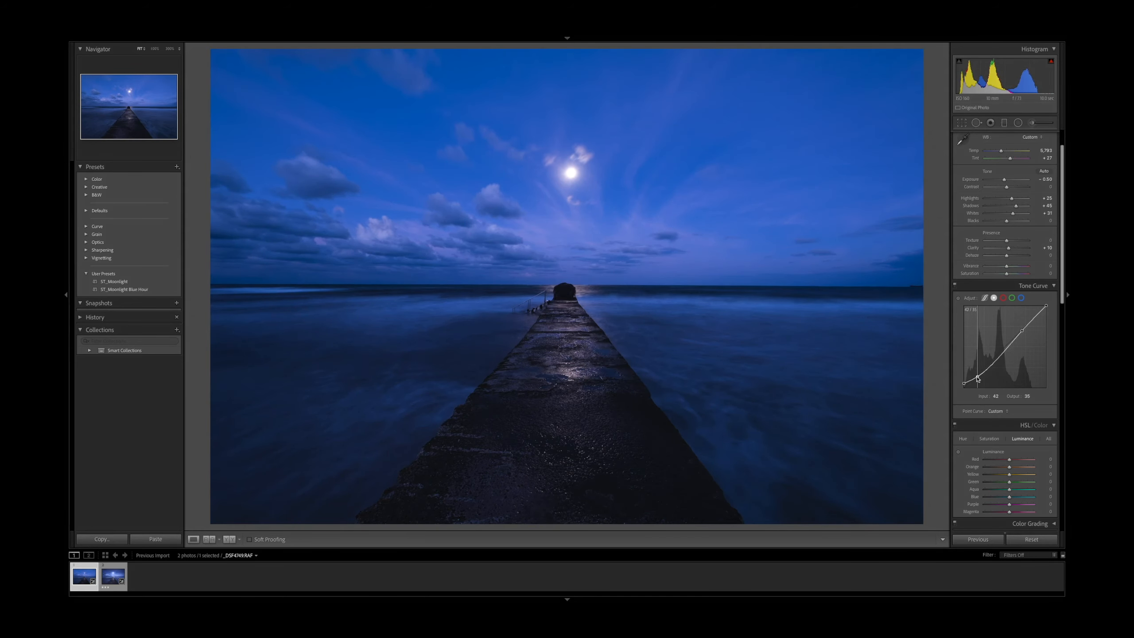
{"action": "left_click_drag", "start_coordinate": [1022, 331], "coordinate": [1024, 329]}
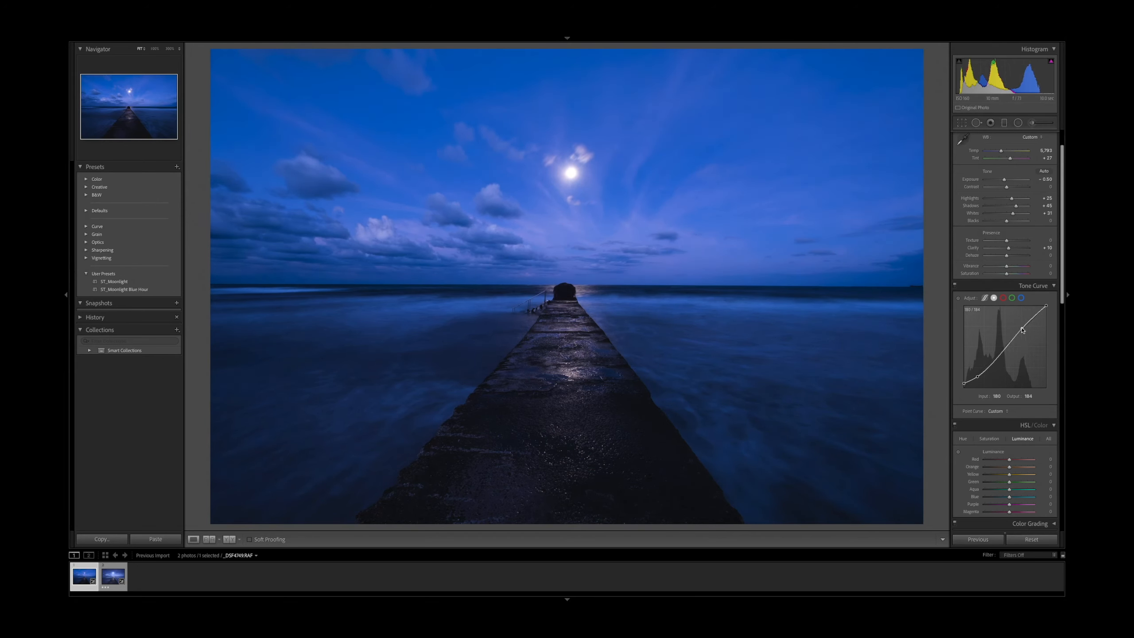
Brighten the blues slightly in HSL luminance and reduce the blue saturation
{"action": "scroll", "coordinate": [1024, 381], "scroll_direction": "down", "scroll_amount": 3}
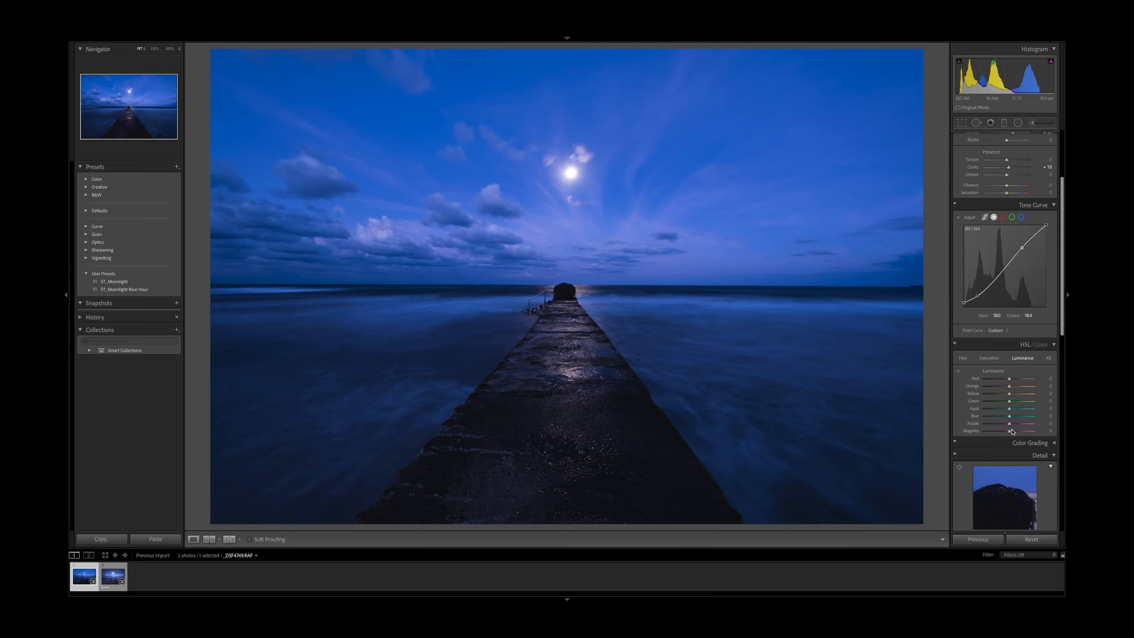
{"action": "left_click_drag", "start_coordinate": [1010, 419], "coordinate": [1012, 420]}
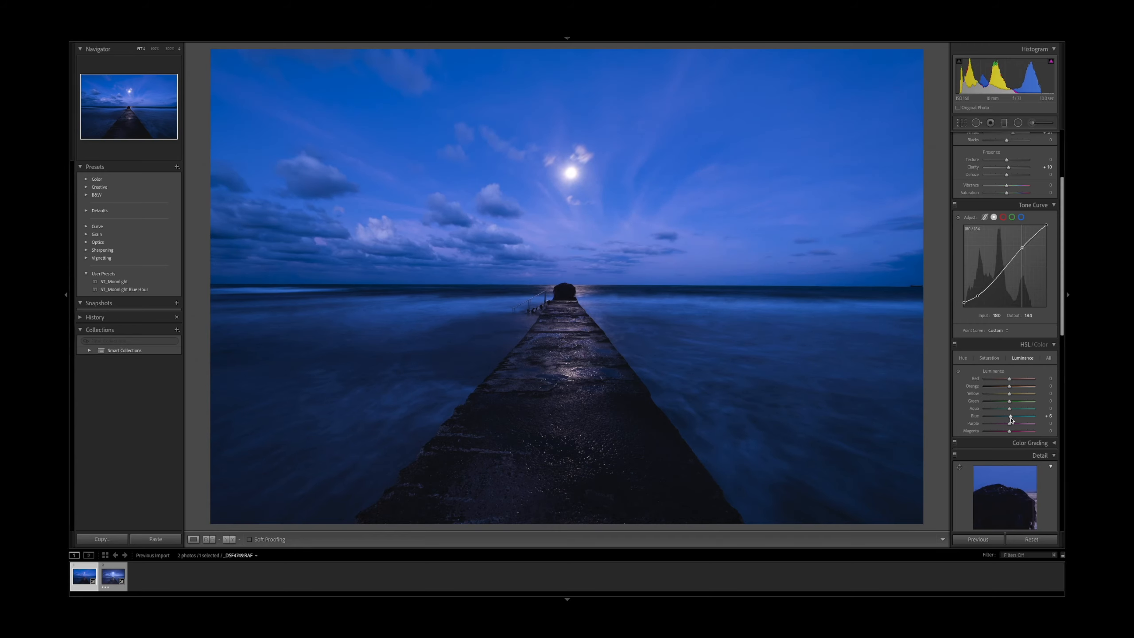
{"action": "left_click", "coordinate": [989, 358]}
{"action": "left_click_drag", "start_coordinate": [1010, 420], "coordinate": [1008, 419]}
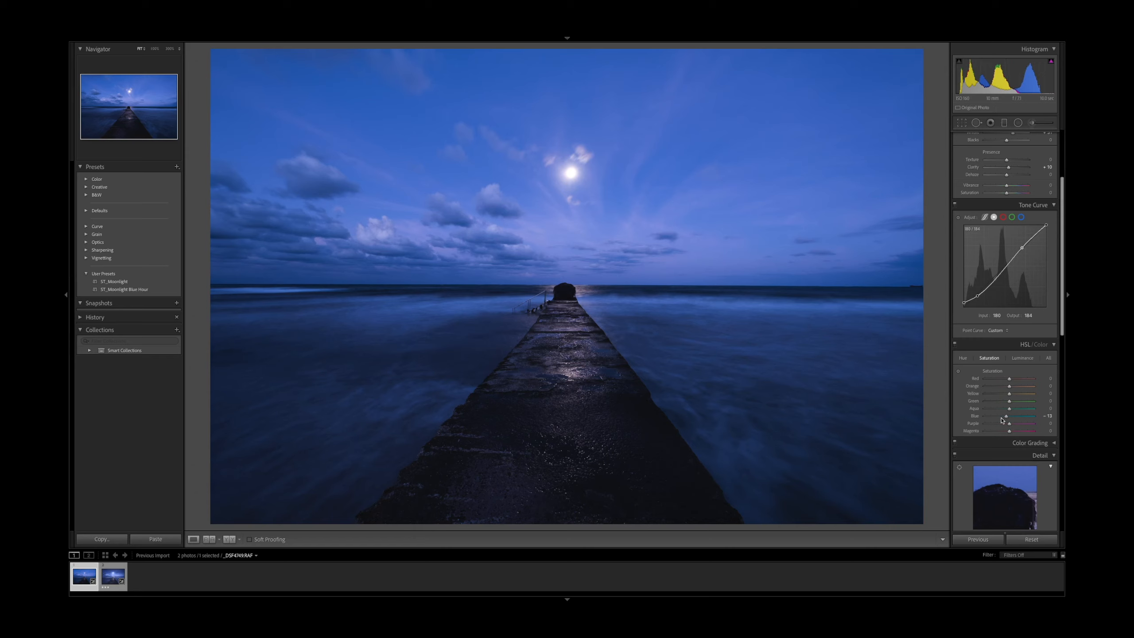
Open the graduated filters, select the sky filter and lower its exposure to −0.49
{"action": "scroll", "coordinate": [1002, 420], "scroll_direction": "down", "scroll_amount": 4}
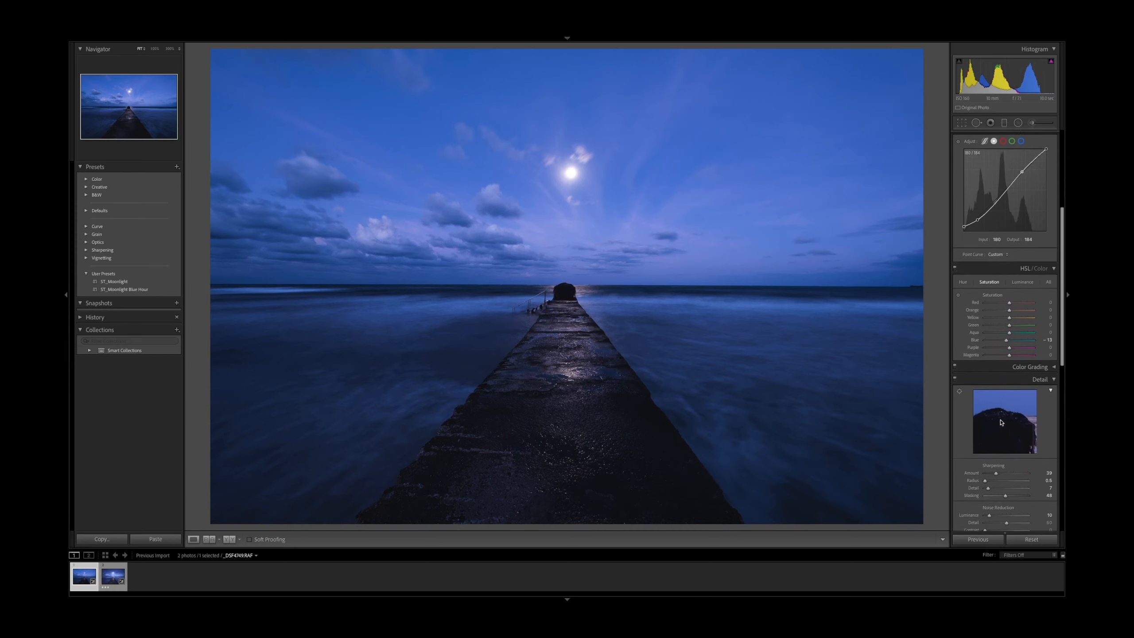
{"action": "scroll", "coordinate": [1001, 422], "scroll_direction": "up", "scroll_amount": 4}
{"action": "scroll", "coordinate": [1001, 422], "scroll_direction": "up", "scroll_amount": 6}
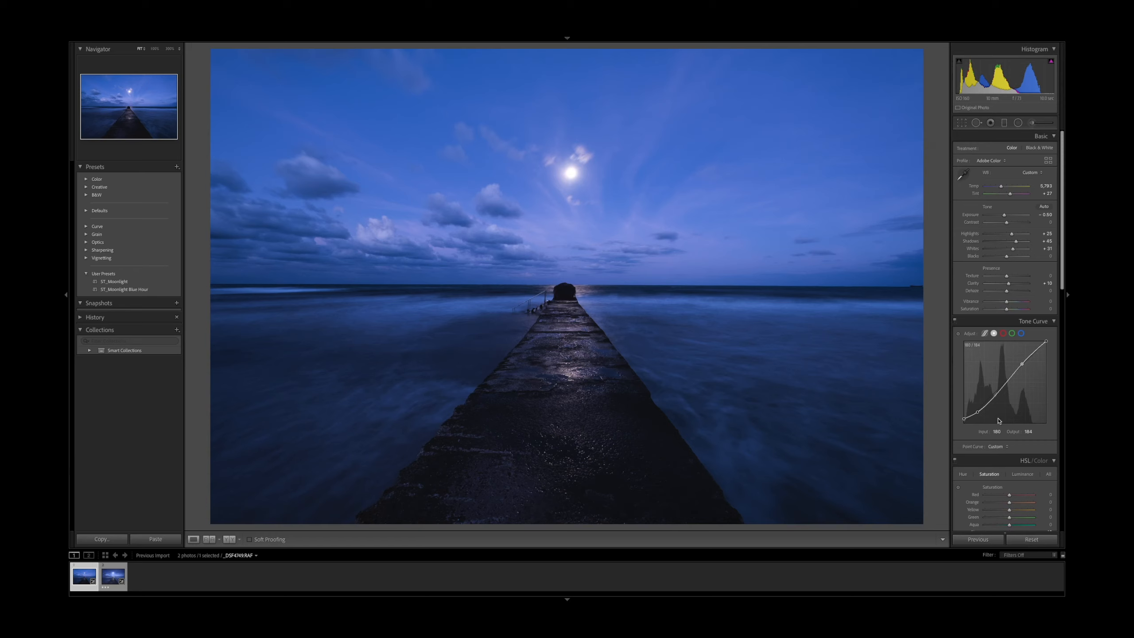
{"action": "left_click", "coordinate": [1004, 124]}
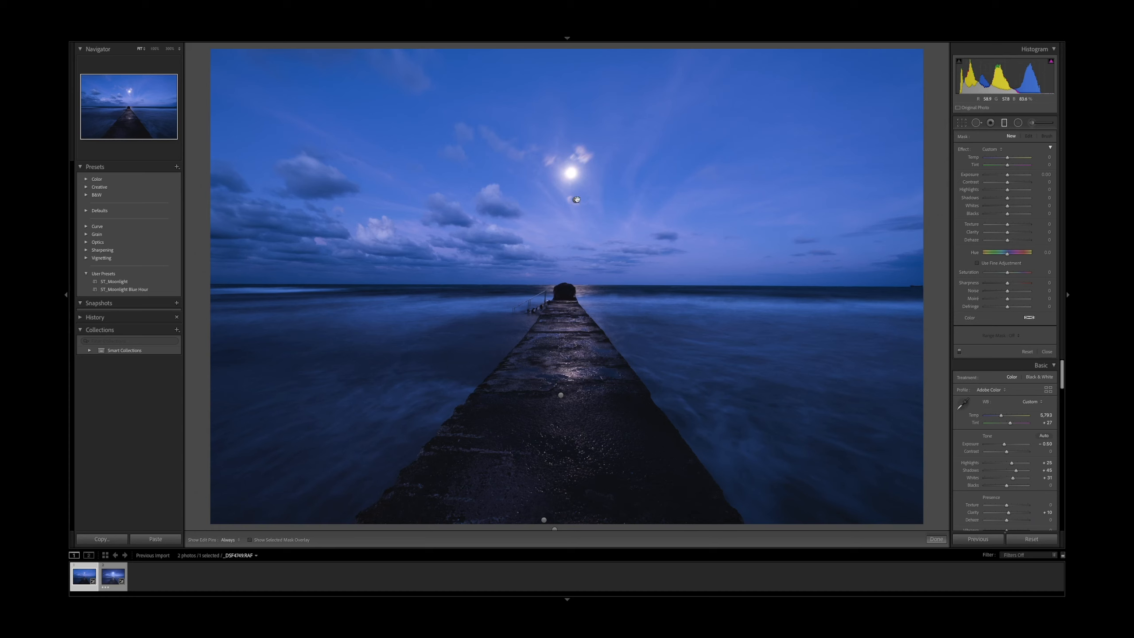
{"action": "left_click", "coordinate": [576, 199]}
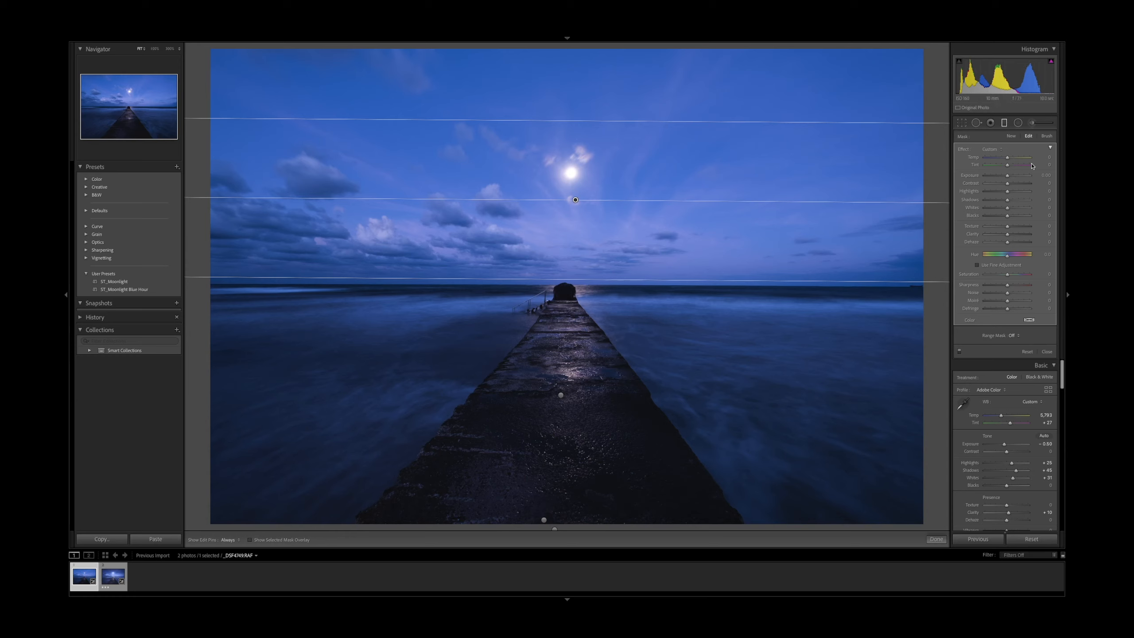
{"action": "left_click_drag", "start_coordinate": [1007, 177], "coordinate": [1004, 180]}
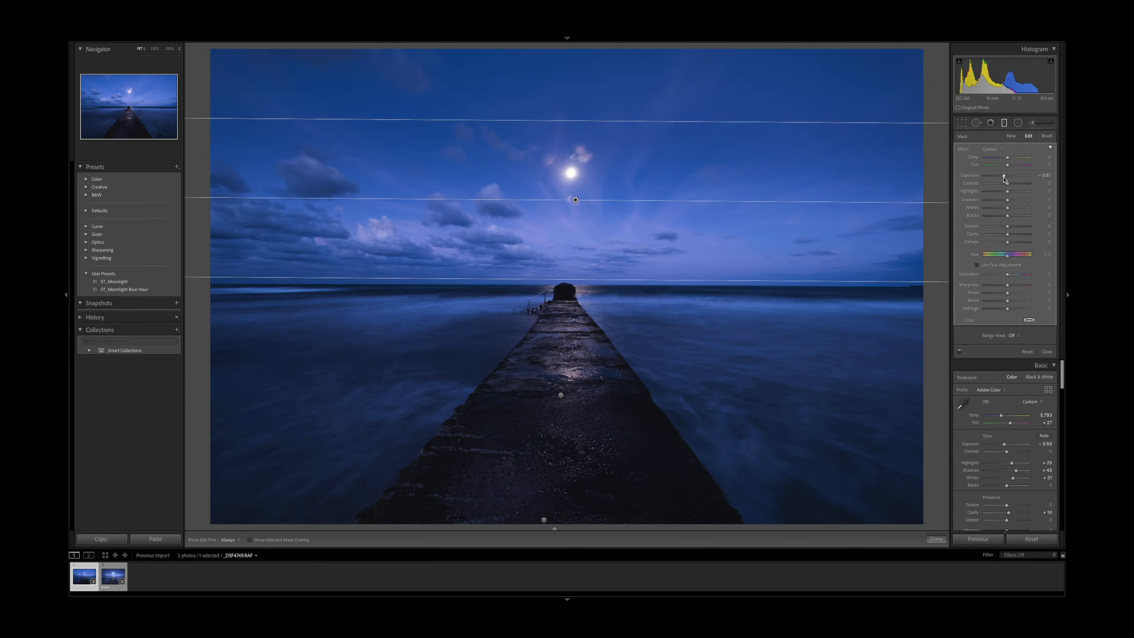
{"action": "left_click_drag", "start_coordinate": [1006, 180], "coordinate": [1007, 180]}
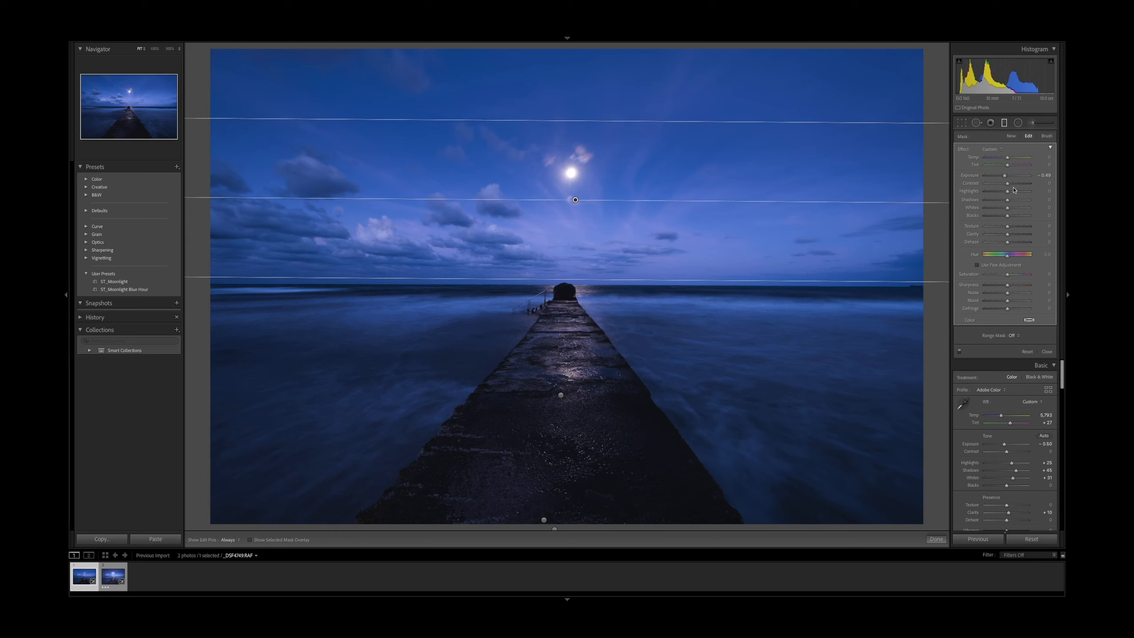
{"action": "left_click_drag", "start_coordinate": [1009, 236], "coordinate": [1014, 237]}
Select the graduated filter across the pier and adjust its effect sliders
{"action": "left_click", "coordinate": [561, 394]}
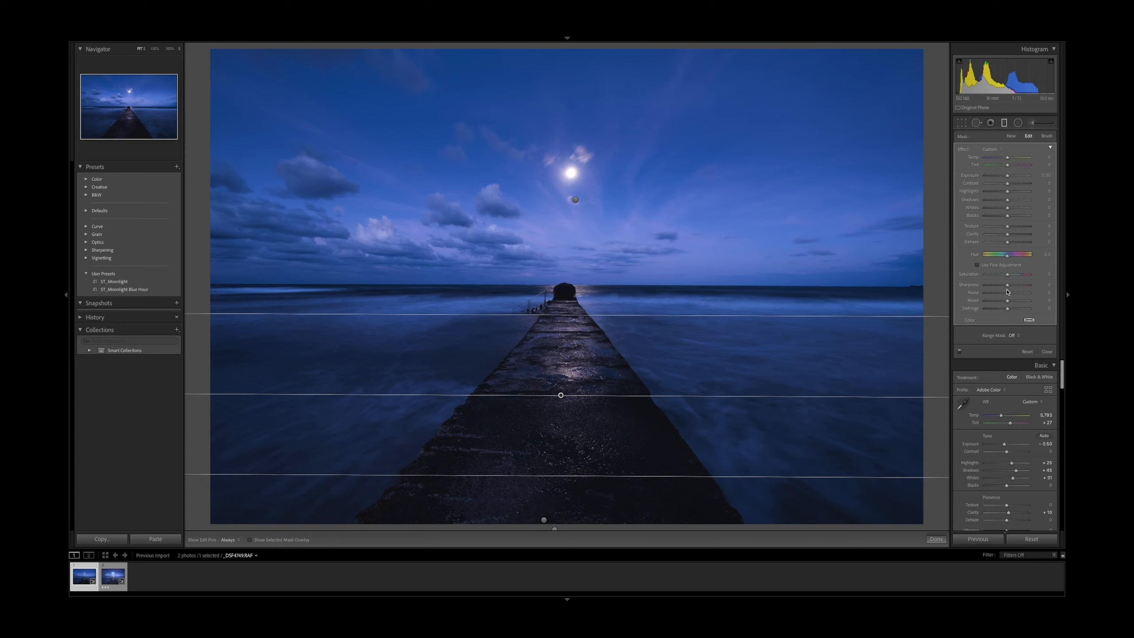
{"action": "left_click_drag", "start_coordinate": [1008, 226], "coordinate": [1011, 229]}
{"action": "left_click_drag", "start_coordinate": [1009, 237], "coordinate": [1016, 212]}
Select the bottom graduated filter, set exposure to −0.53 and its luminance range mask to 0/24 with smoothness 45
{"action": "left_click", "coordinate": [544, 520]}
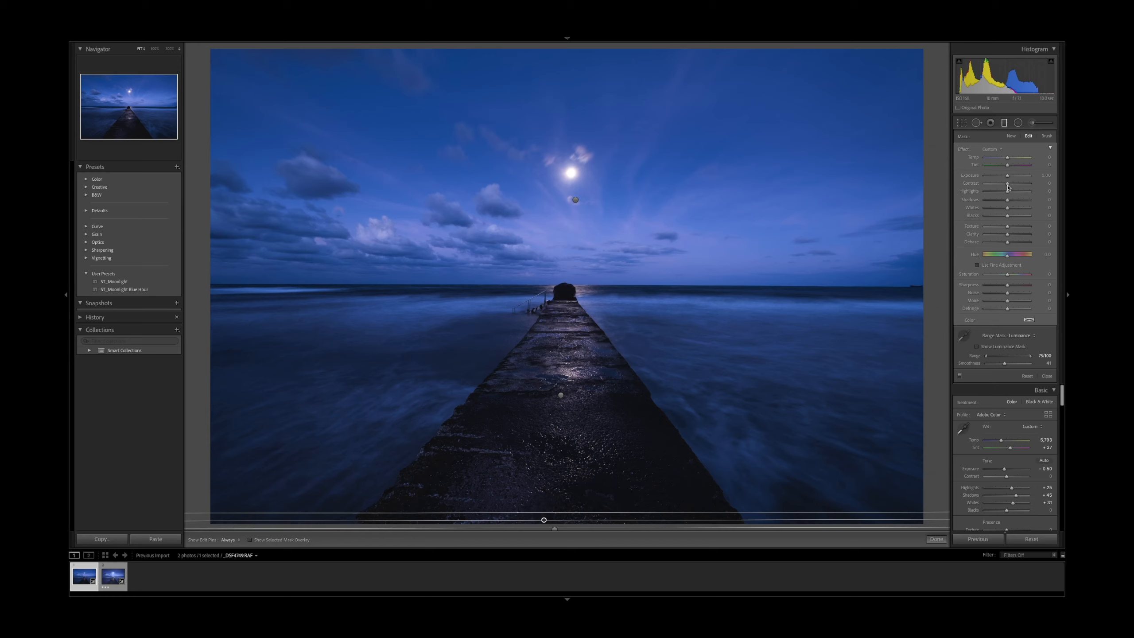
{"action": "left_click_drag", "start_coordinate": [1008, 175], "coordinate": [1005, 178]}
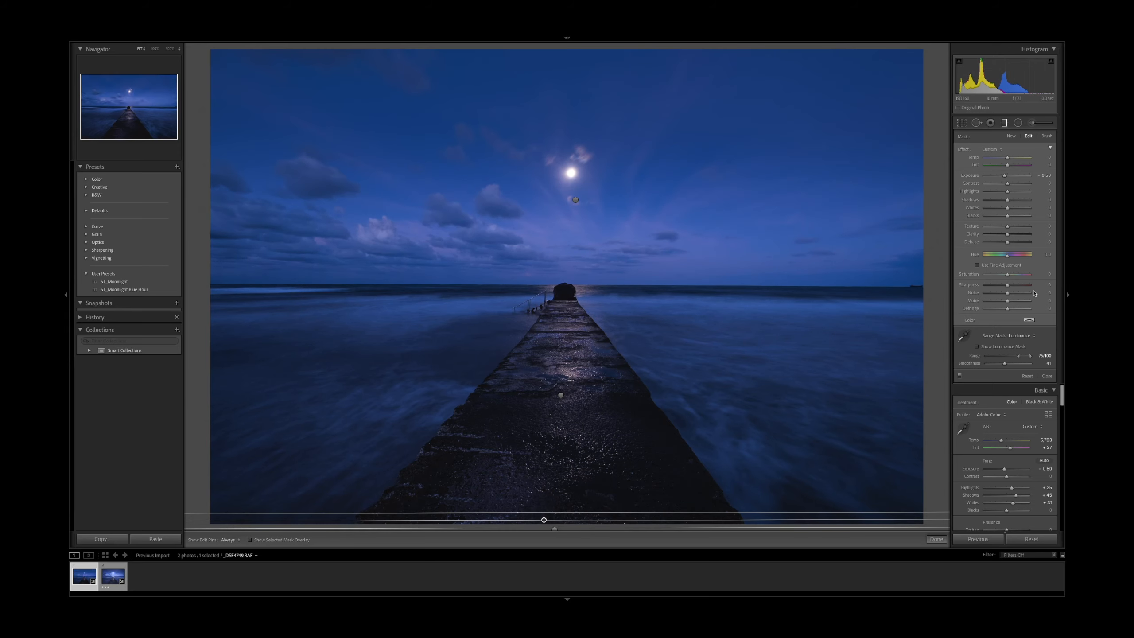
{"action": "left_click", "coordinate": [978, 347]}
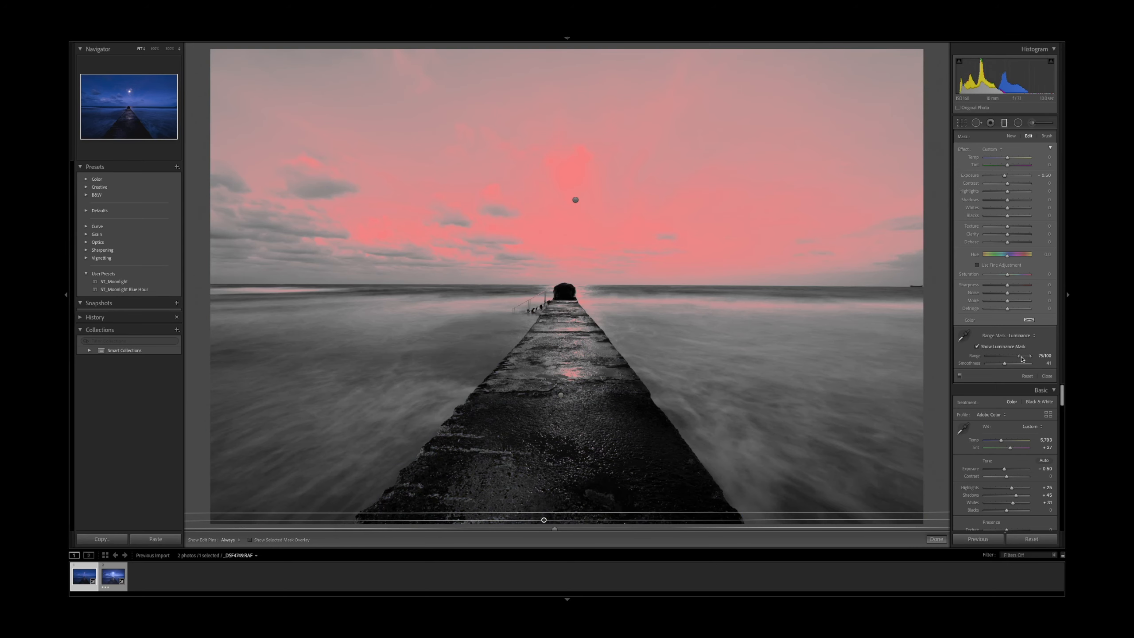
{"action": "left_click_drag", "start_coordinate": [1022, 359], "coordinate": [998, 360]}
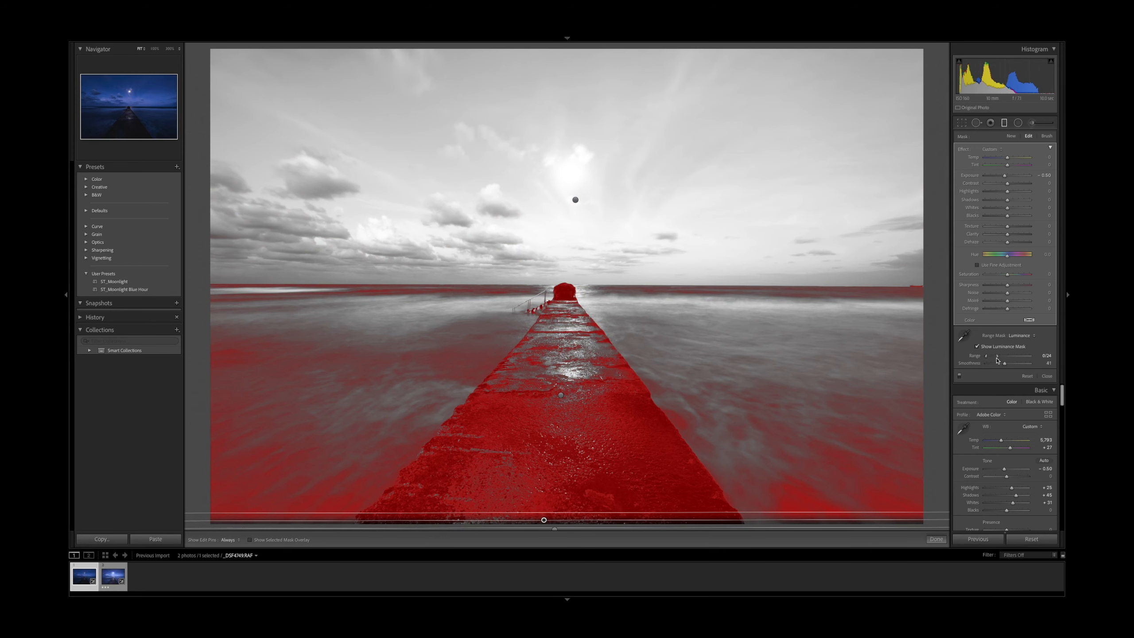
{"action": "left_click_drag", "start_coordinate": [1004, 363], "coordinate": [1007, 365]}
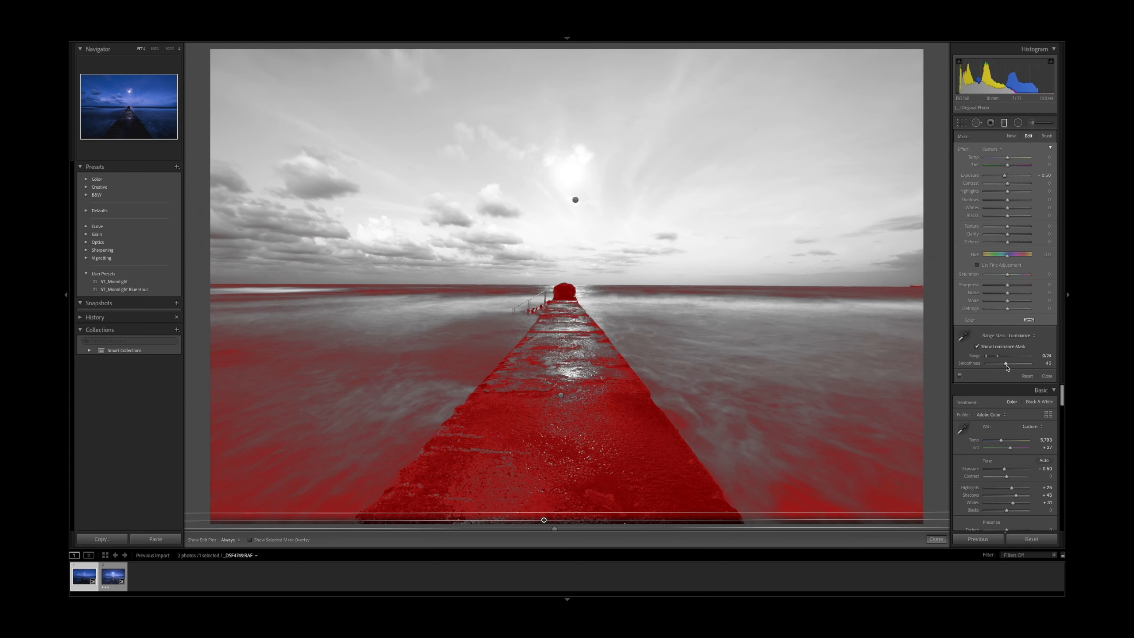
{"action": "left_click", "coordinate": [978, 348]}
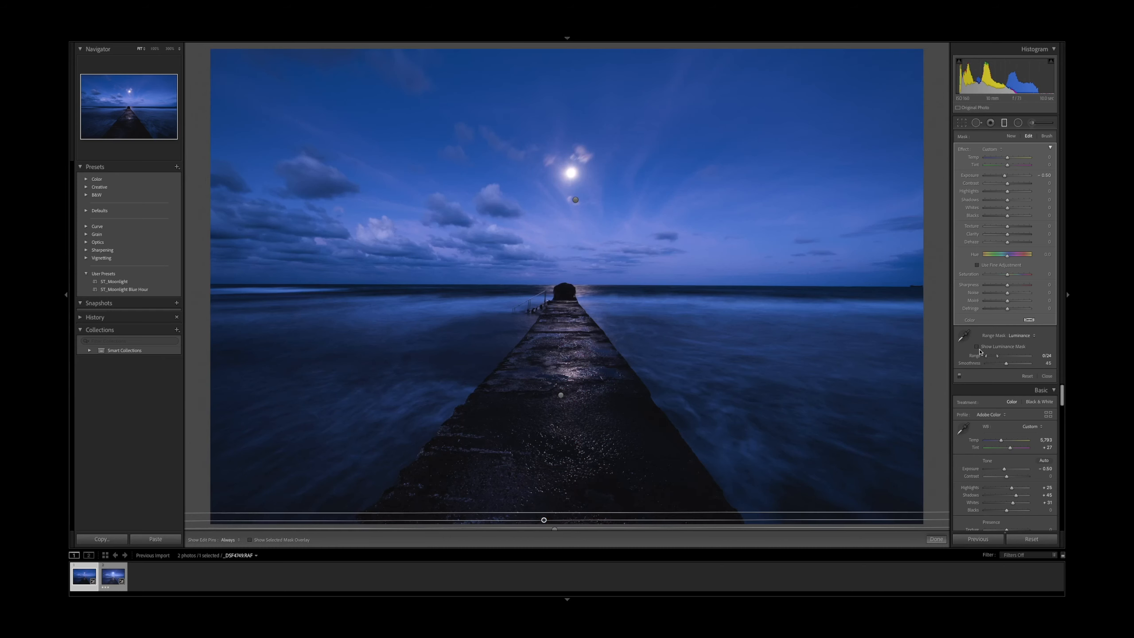
{"action": "left_click", "coordinate": [979, 348]}
{"action": "left_click", "coordinate": [979, 348]}
{"action": "left_click", "coordinate": [979, 348]}
{"action": "left_click", "coordinate": [978, 349]}
{"action": "left_click", "coordinate": [978, 348]}
{"action": "left_click", "coordinate": [978, 348]}
Select the other foreground graduated filter, set exposure to 0.71 and its luminance range to 55/100 with smoothness 64
{"action": "left_click", "coordinate": [555, 529]}
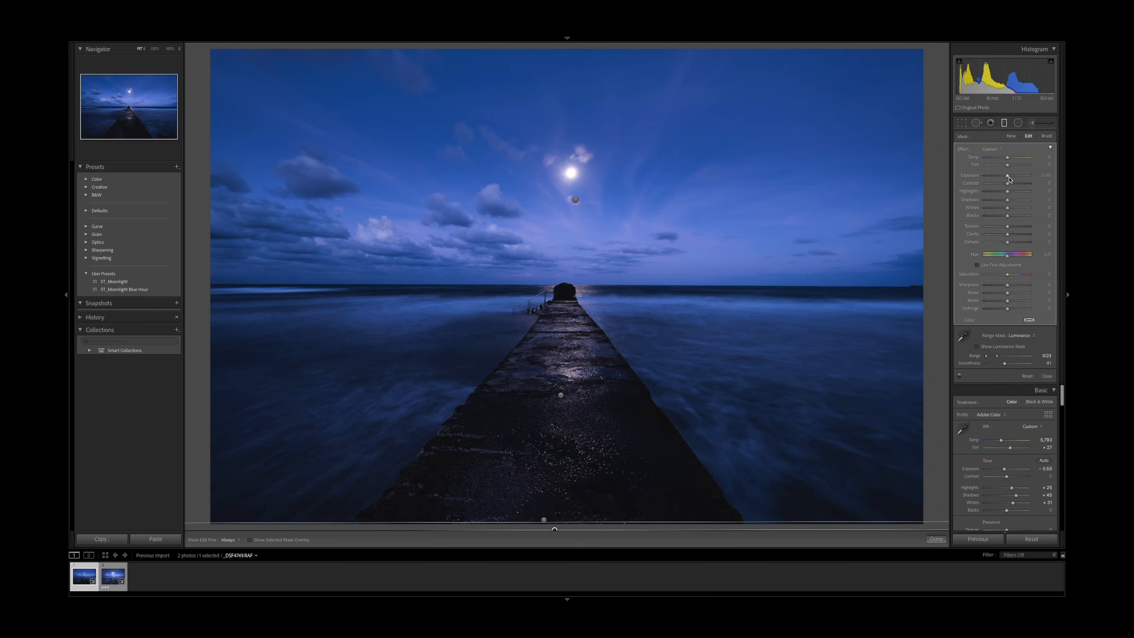
{"action": "left_click_drag", "start_coordinate": [1010, 179], "coordinate": [1012, 181]}
{"action": "left_click", "coordinate": [977, 347]}
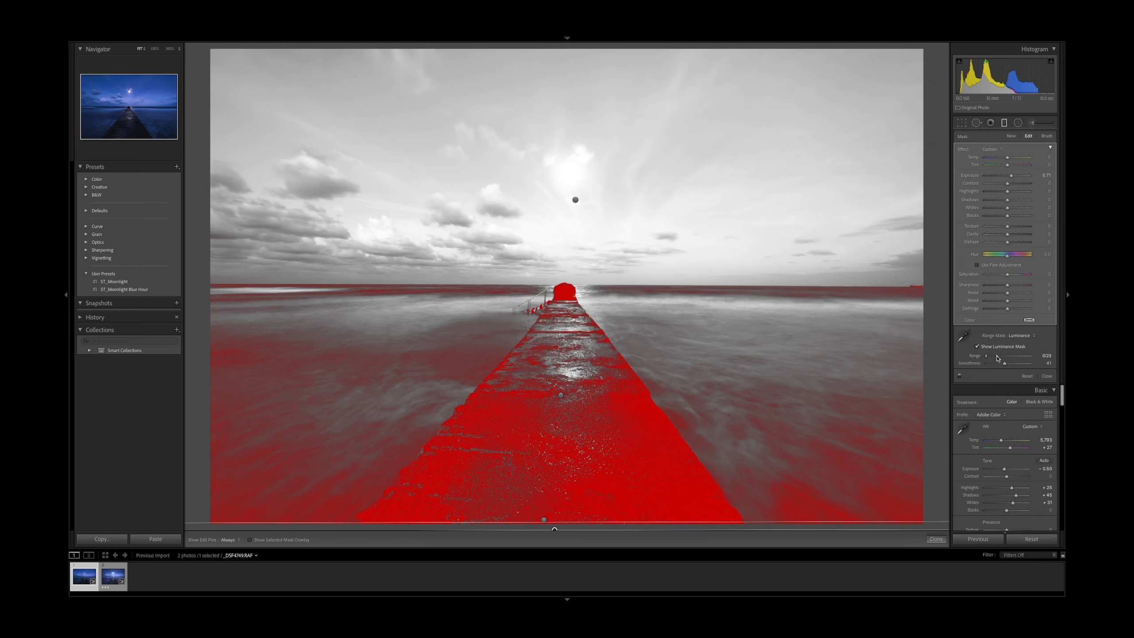
{"action": "mouse_move", "coordinate": [998, 356]}
{"action": "left_mouse_down"}
{"action": "mouse_move", "coordinate": [1031, 357]}
{"action": "mouse_move", "coordinate": [988, 358]}
{"action": "mouse_move", "coordinate": [1007, 367]}
{"action": "left_mouse_up"}
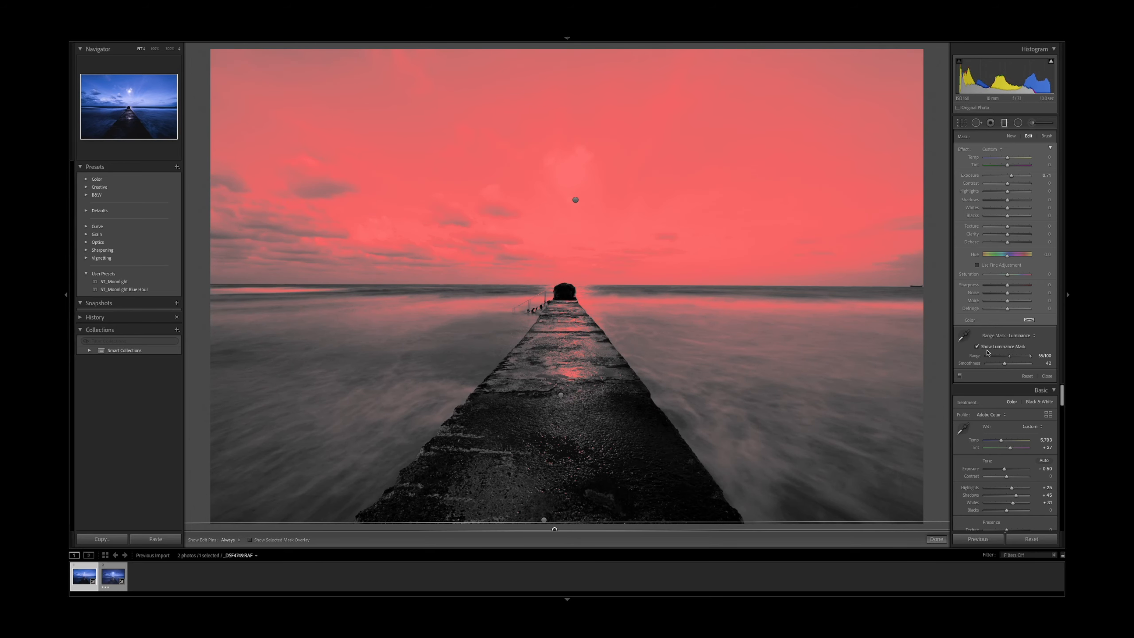
{"action": "left_click", "coordinate": [985, 351]}
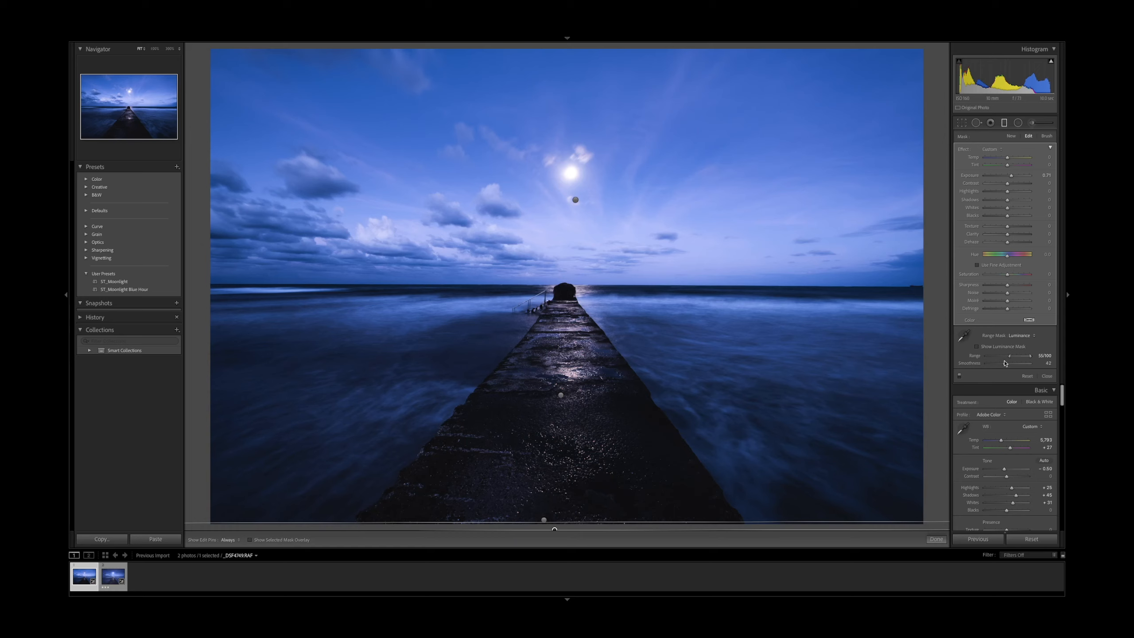
{"action": "left_click_drag", "start_coordinate": [1005, 365], "coordinate": [1012, 366]}
{"action": "left_click_drag", "start_coordinate": [1011, 366], "coordinate": [1015, 366]}
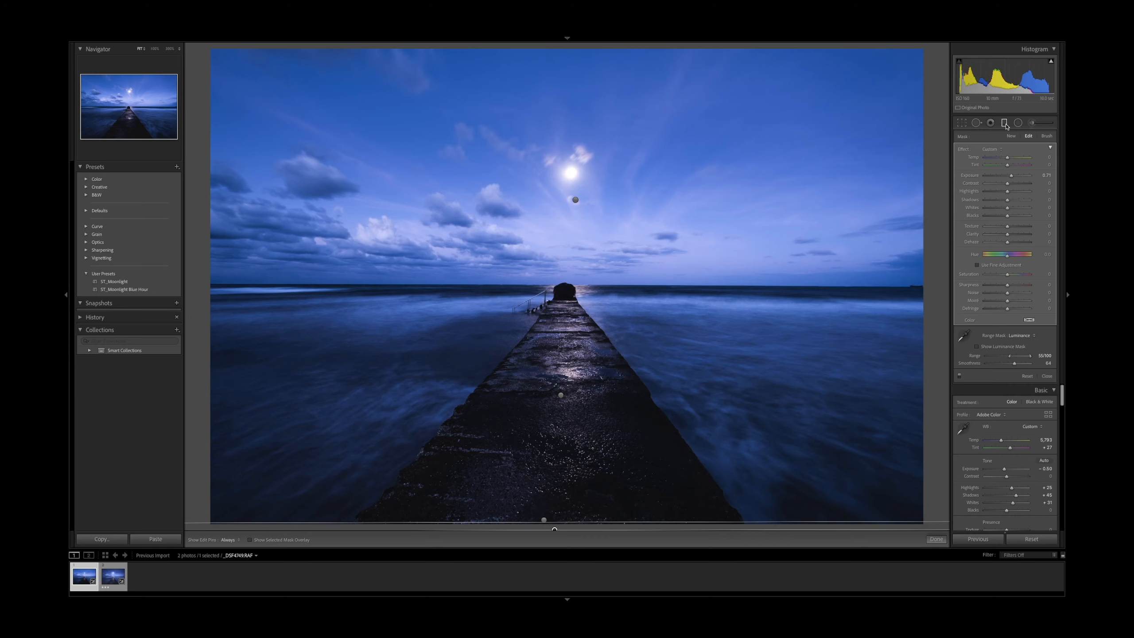
Create a radial filter as an ellipse around the moon
{"action": "left_click", "coordinate": [1005, 124]}
{"action": "left_click", "coordinate": [1018, 123]}
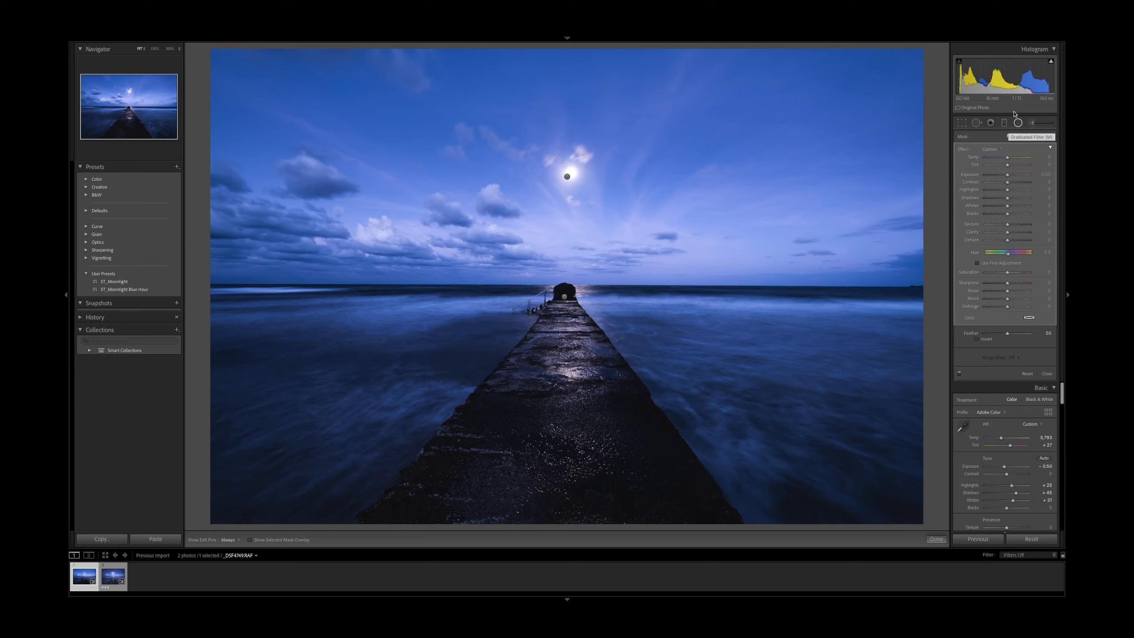
{"action": "left_click_drag", "start_coordinate": [568, 175], "coordinate": [607, 208]}
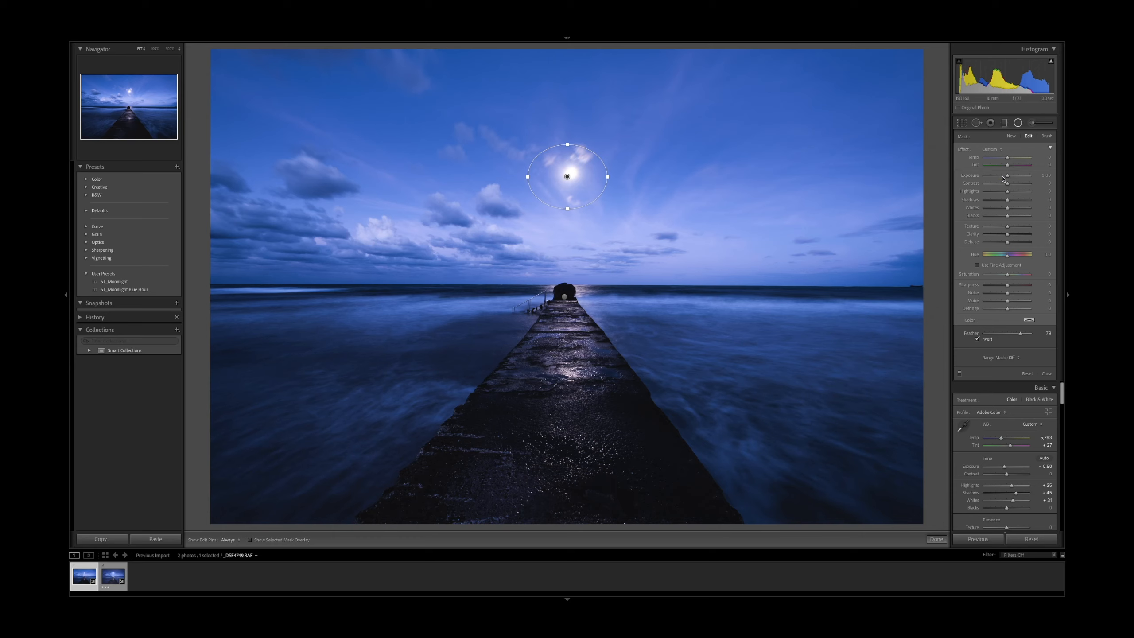
Set the moon radial filter to exposure 0.42, contrast 25, blacks 17, clarity 14 and dehaze 14
{"action": "left_click_drag", "start_coordinate": [1007, 178], "coordinate": [1009, 179]}
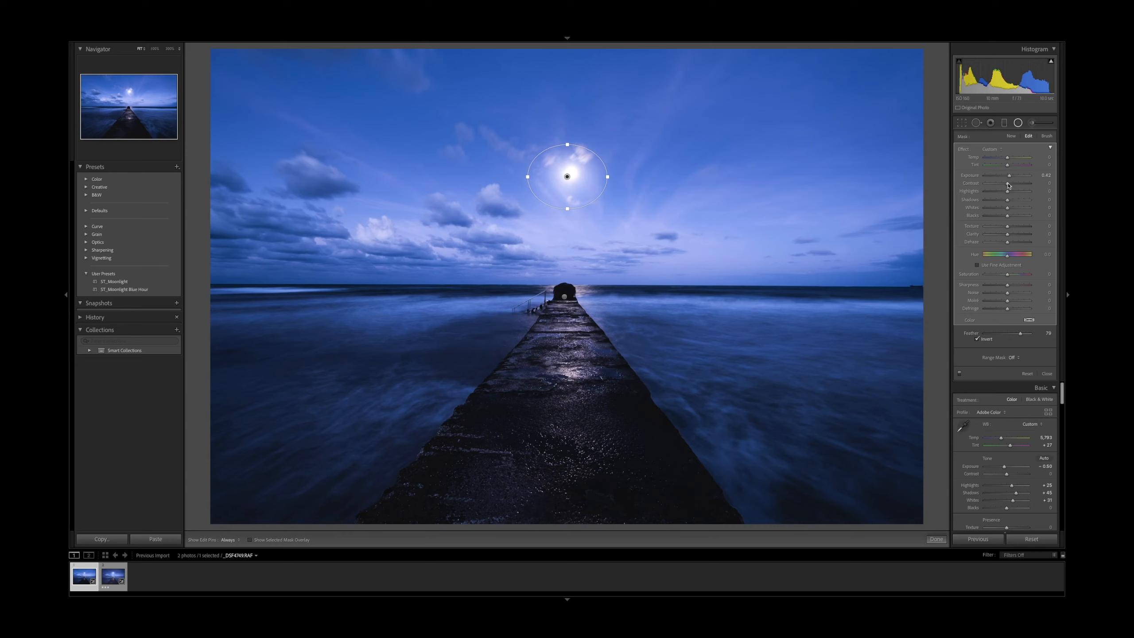
{"action": "left_click_drag", "start_coordinate": [1009, 184], "coordinate": [1012, 184]}
{"action": "left_click_drag", "start_coordinate": [1012, 186], "coordinate": [1015, 187]}
{"action": "left_click_drag", "start_coordinate": [1010, 218], "coordinate": [1013, 220]}
{"action": "left_click_drag", "start_coordinate": [1008, 244], "coordinate": [1005, 245]}
{"action": "left_click_drag", "start_coordinate": [1007, 234], "coordinate": [1012, 236]}
Duplicate the moon radial filter and move the copy onto the end of the pier
{"action": "right_click", "coordinate": [568, 177]}
{"action": "left_click", "coordinate": [570, 178]}
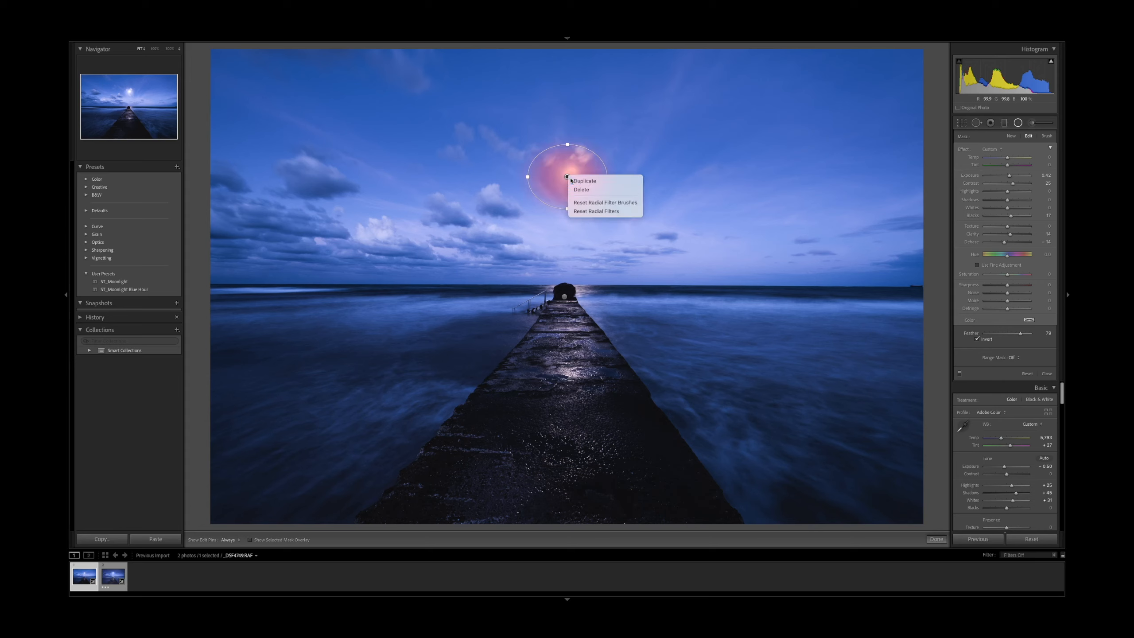
{"action": "left_click_drag", "start_coordinate": [568, 177], "coordinate": [565, 297]}
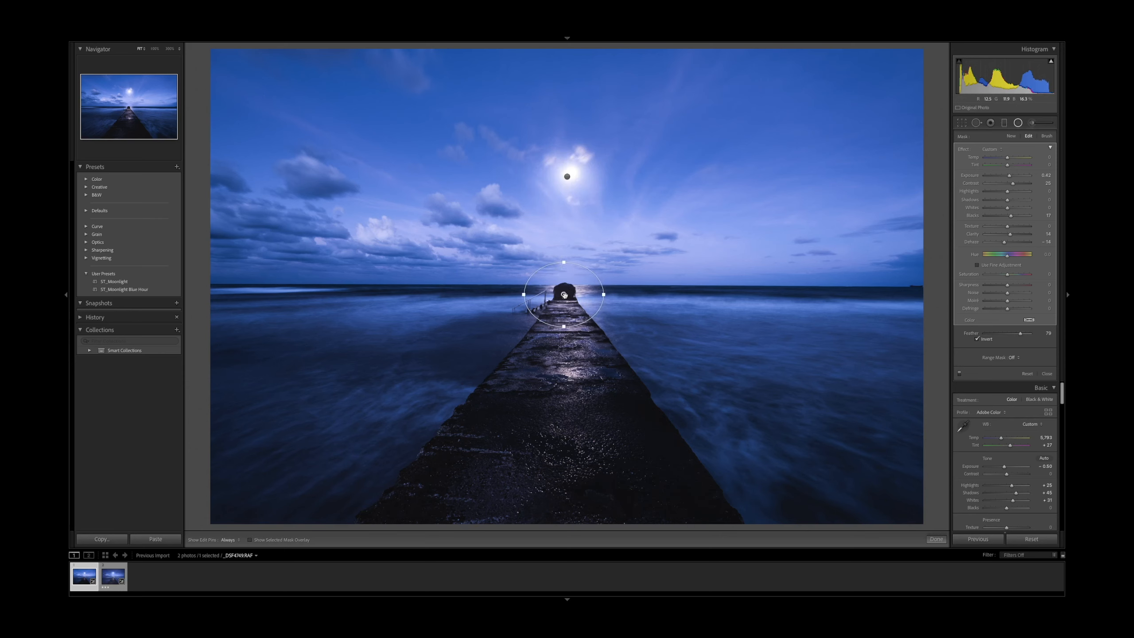
Lower the sky graduated filter's exposure to −0.79 and the overall exposure to −0.65
{"action": "left_click", "coordinate": [1019, 125]}
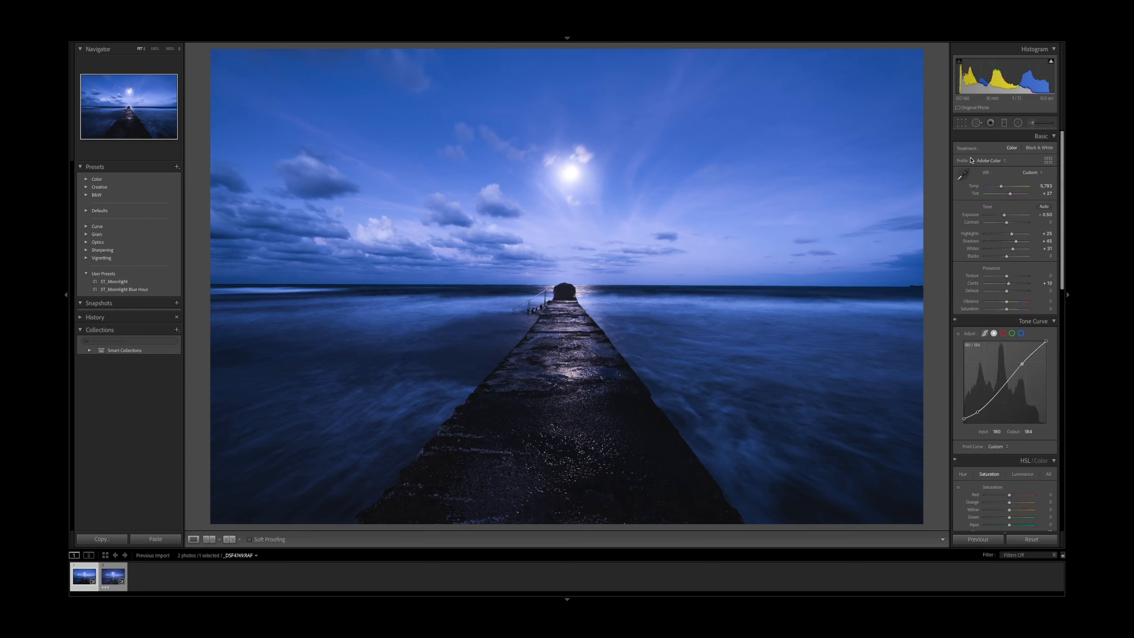
{"action": "left_click", "coordinate": [1005, 124]}
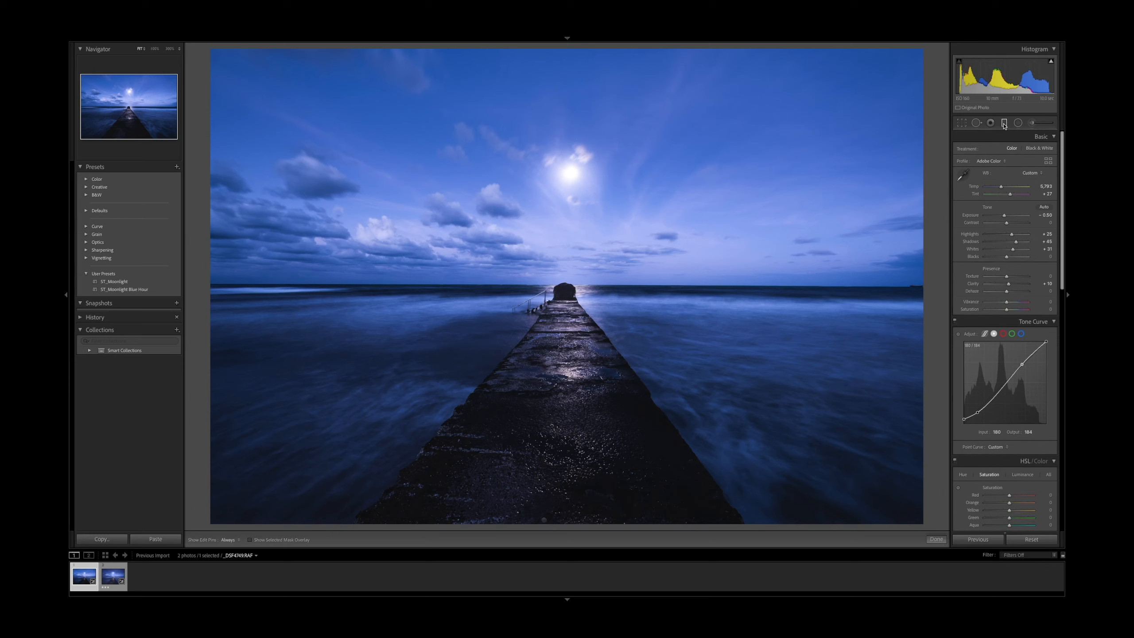
{"action": "left_click", "coordinate": [575, 200]}
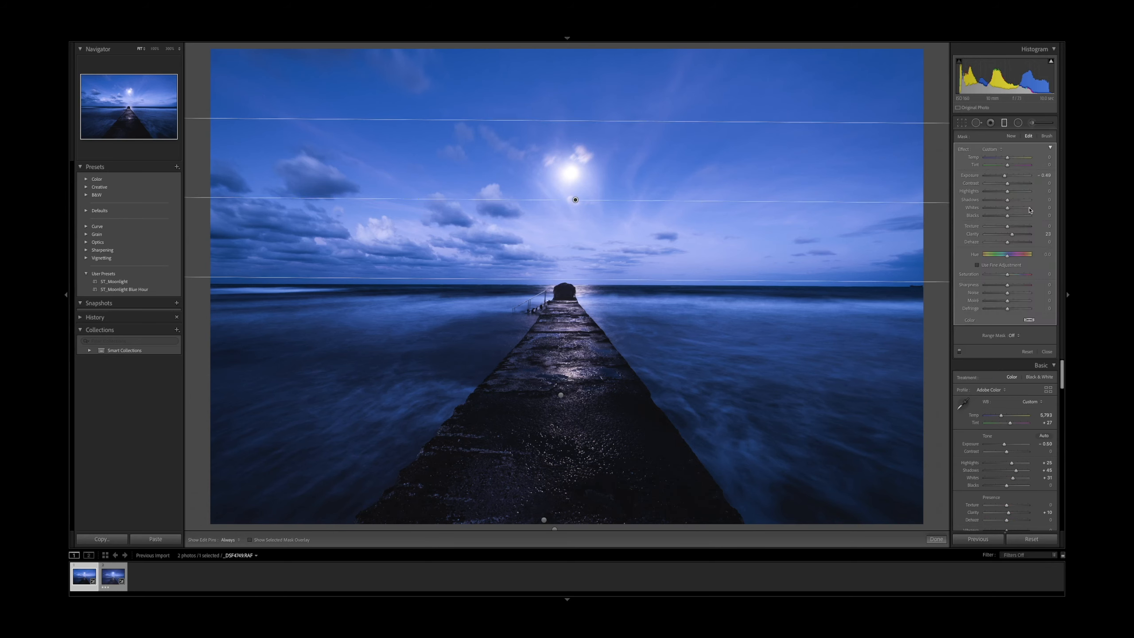
{"action": "left_click_drag", "start_coordinate": [1005, 178], "coordinate": [1003, 178]}
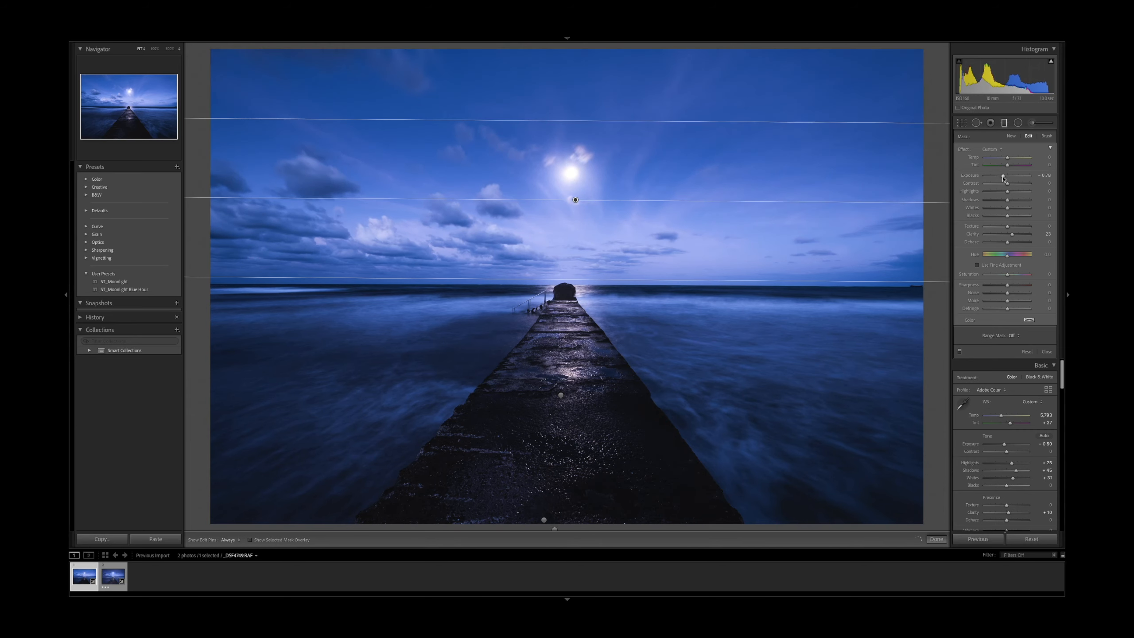
{"action": "key", "text": "m"}
{"action": "left_click_drag", "start_coordinate": [1005, 217], "coordinate": [1006, 218]}
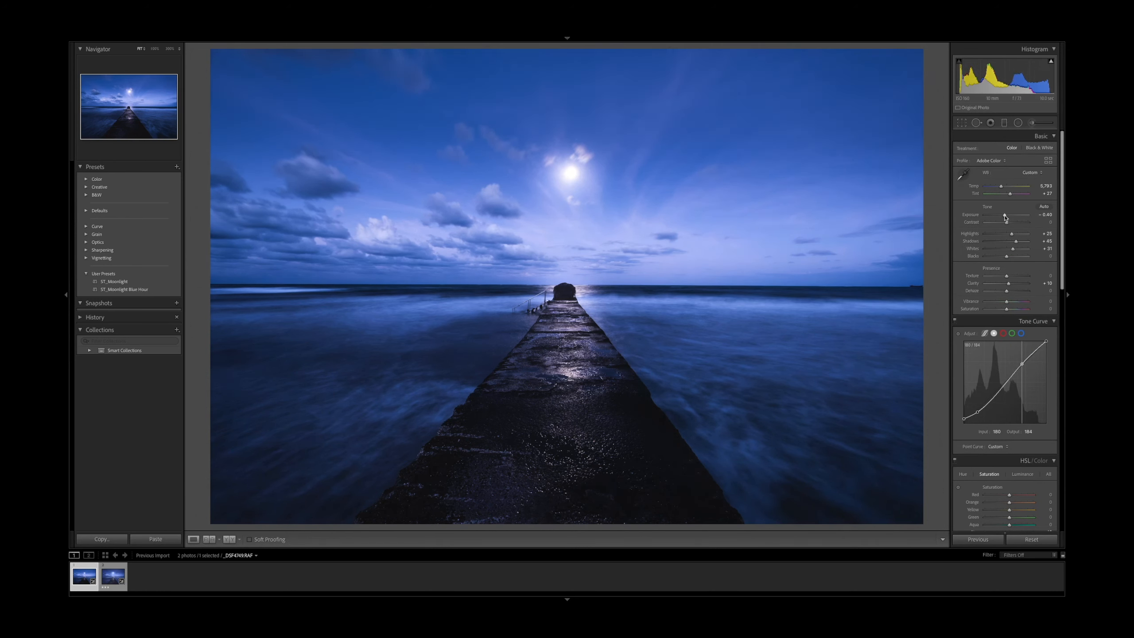